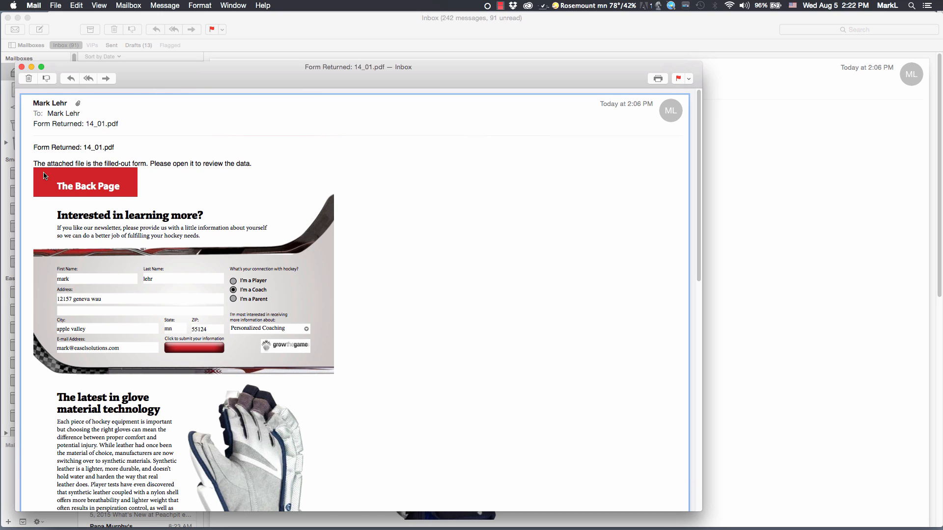
# Save the returned form attachment to the Desktop as 14_01Hockey.pdf.
pyautogui.moveTo(311, 127)
pyautogui.click(387, 137)
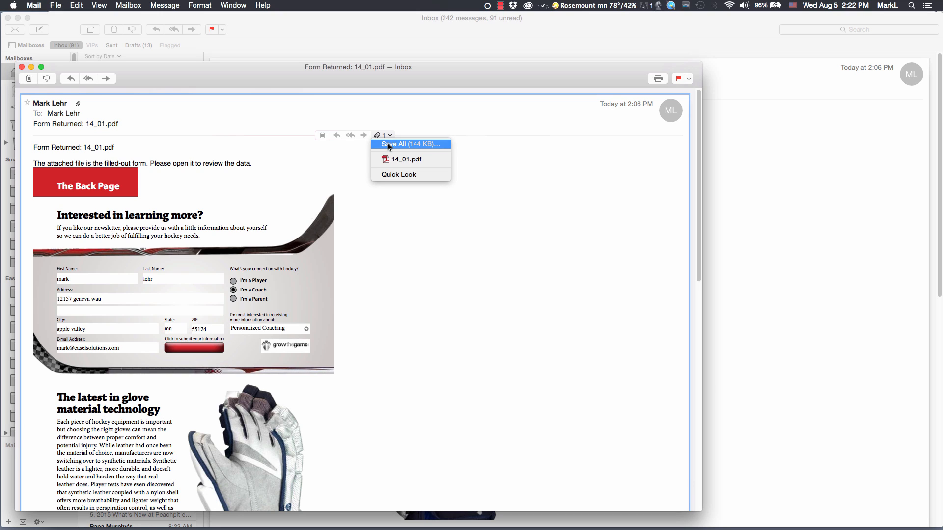
pyautogui.click(389, 144)
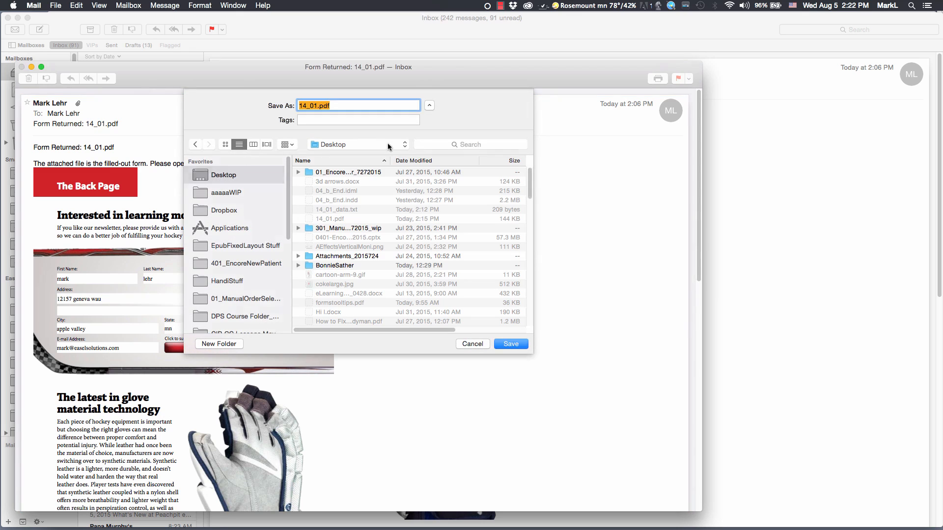
pyautogui.click(317, 105)
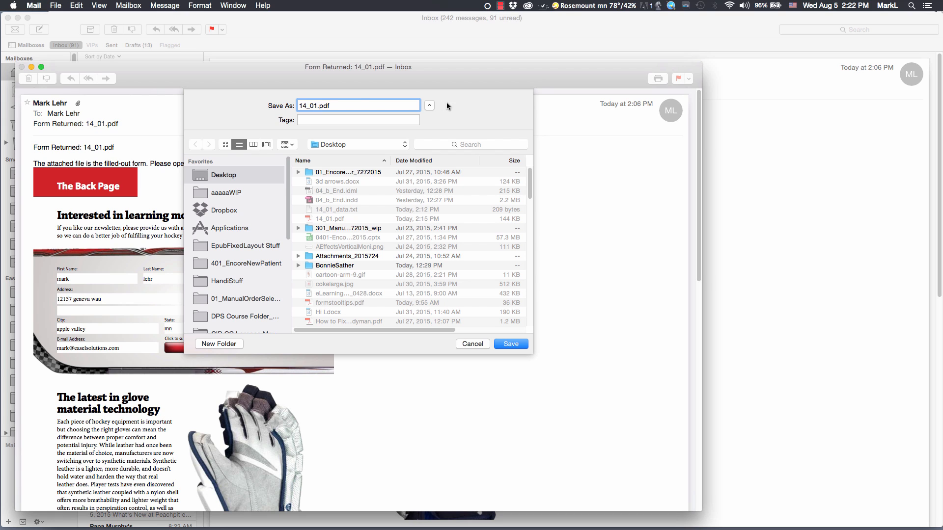
pyautogui.write('Hockey')
pyautogui.click(509, 345)
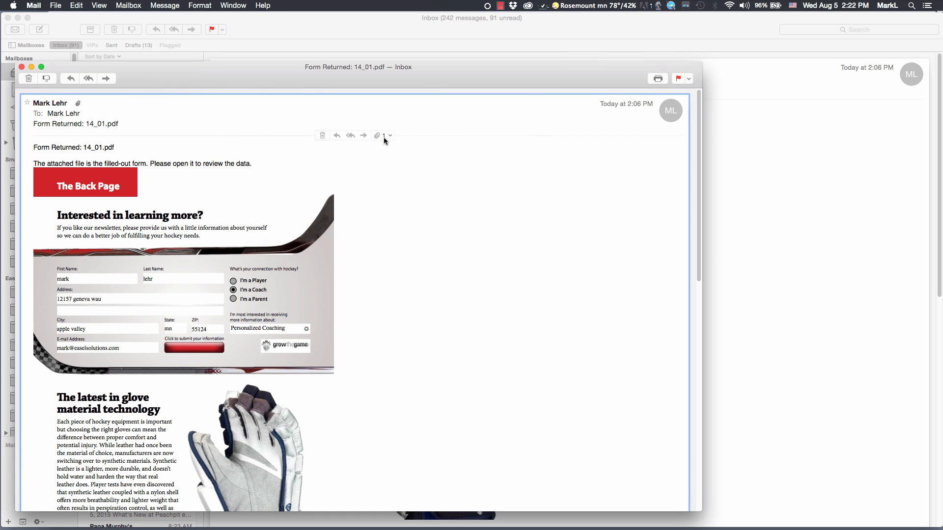
pyautogui.click(389, 135)
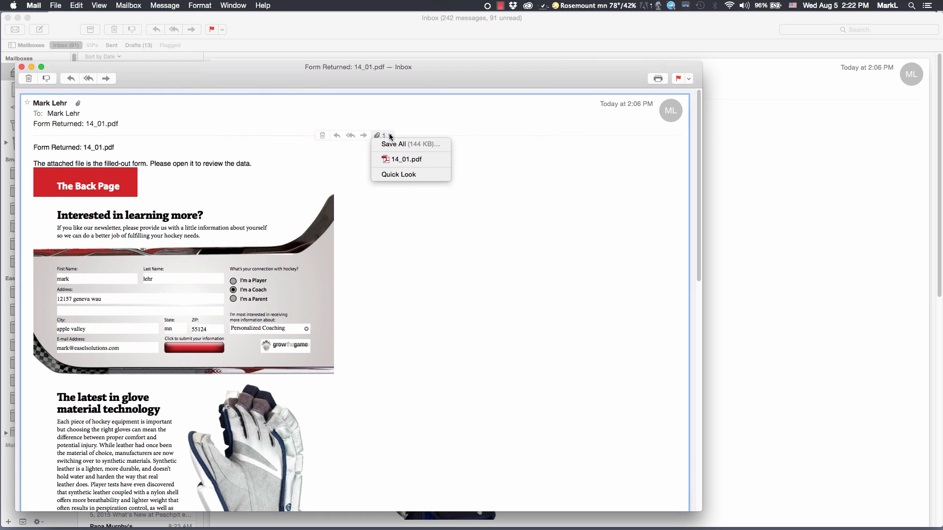
pyautogui.click(398, 160)
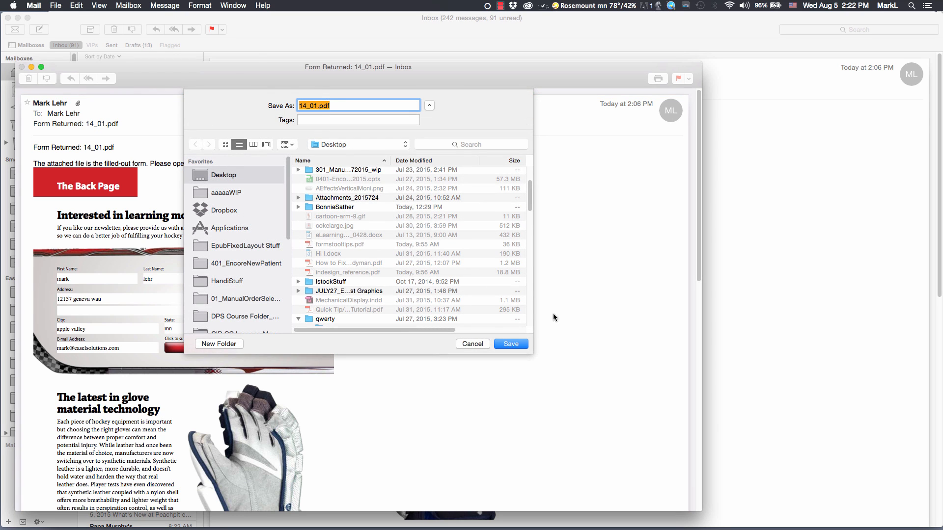
pyautogui.click(511, 344)
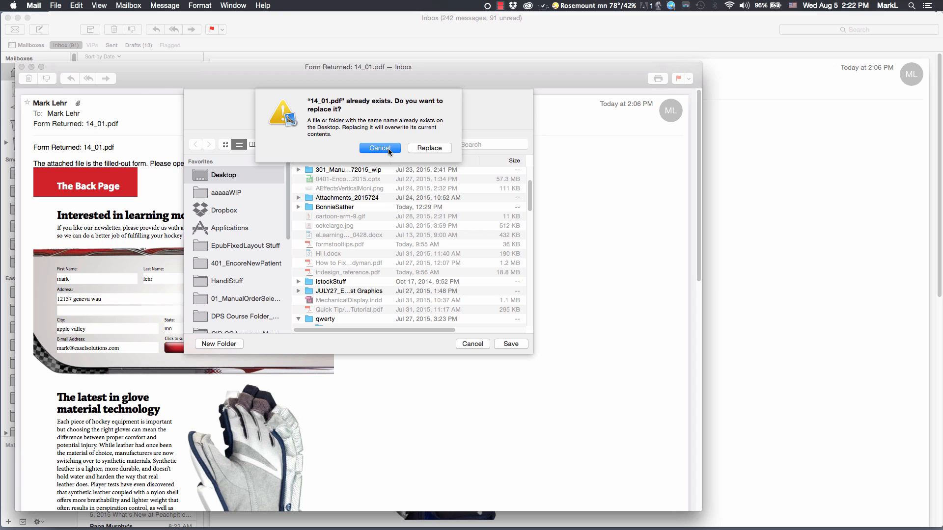
pyautogui.click(388, 150)
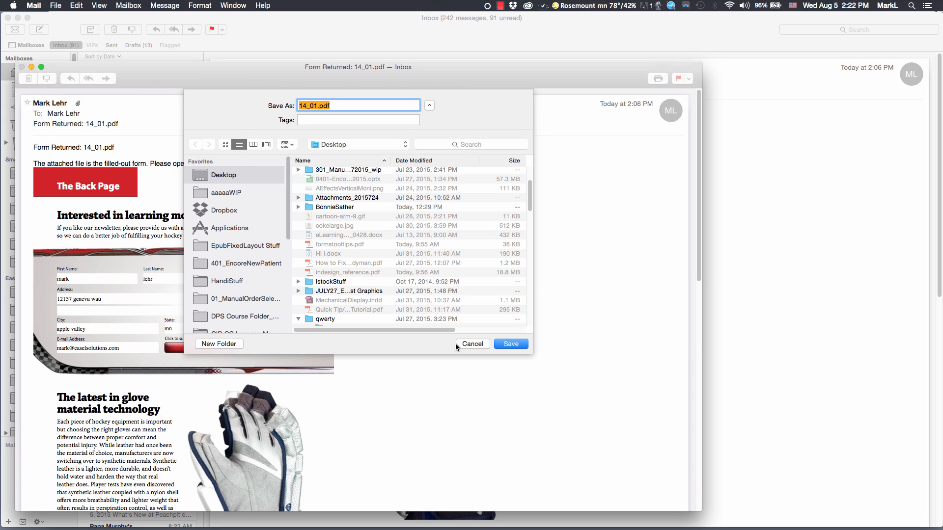
pyautogui.click(469, 343)
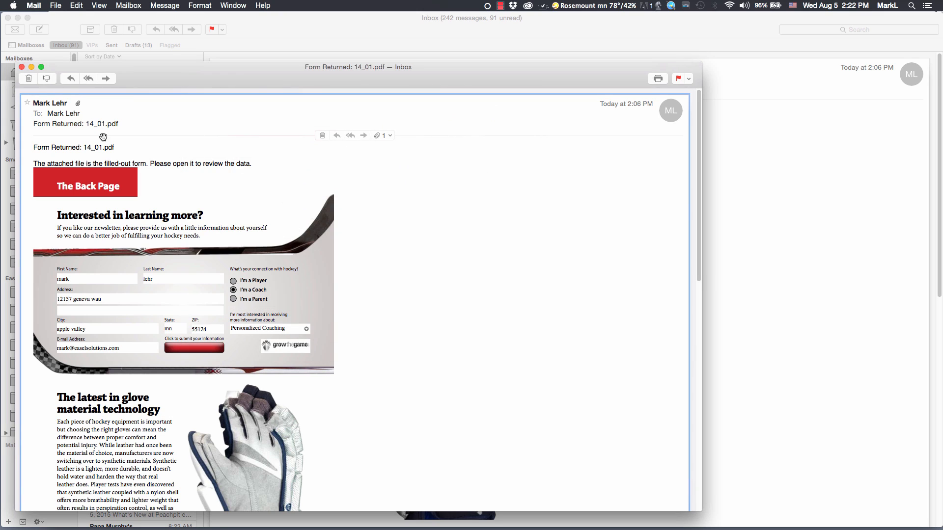
# Switch to Adobe Acrobat, where the 14_01.pdf form is open, and reposition its window.
pyautogui.click(13, 6)
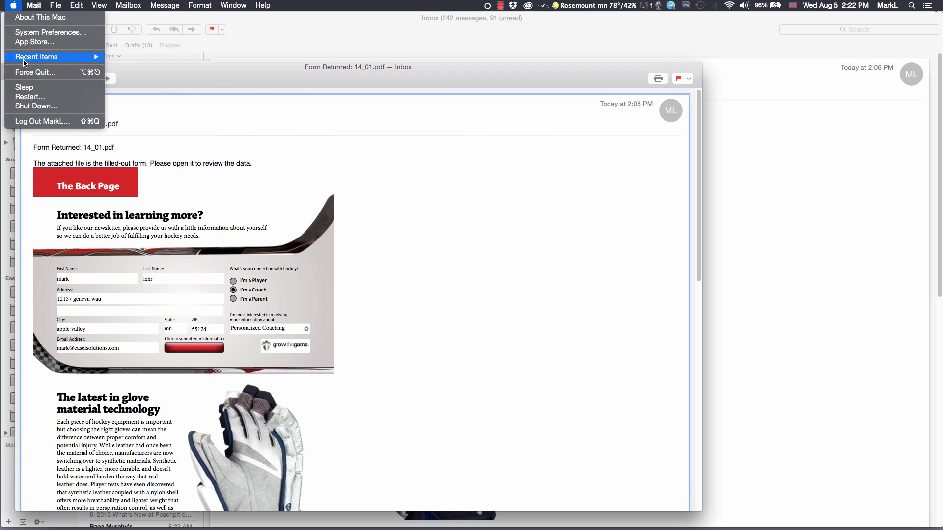
pyautogui.moveTo(26, 61)
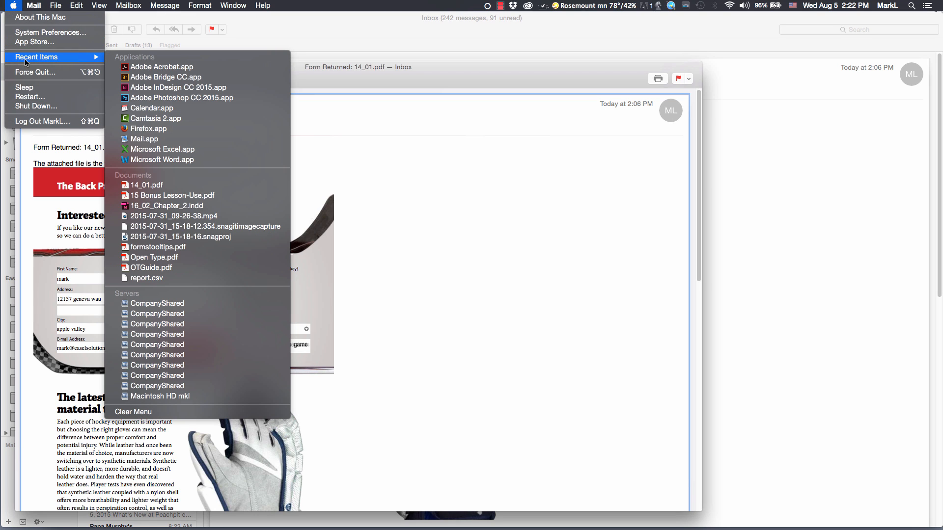
pyautogui.click(195, 68)
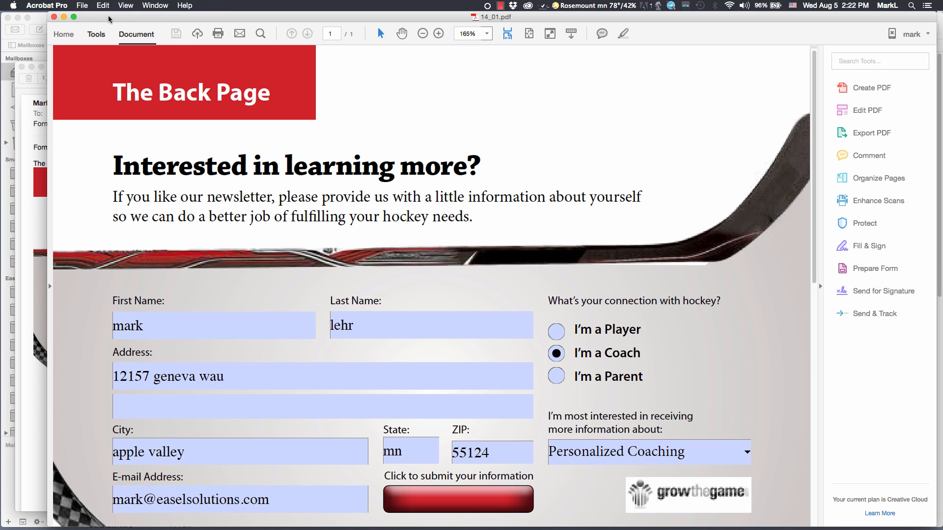
pyautogui.moveTo(110, 18); pyautogui.dragTo(64, 19)
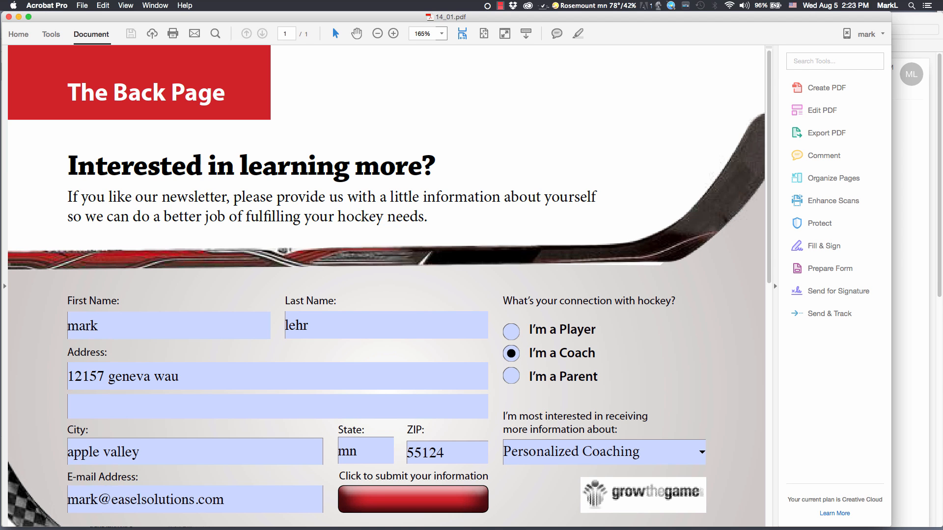
# Consult the Acrobat help page in Firefox on merging exported data files to a spreadsheet.
pyautogui.moveTo(942, 59); pyautogui.dragTo(231, 40)
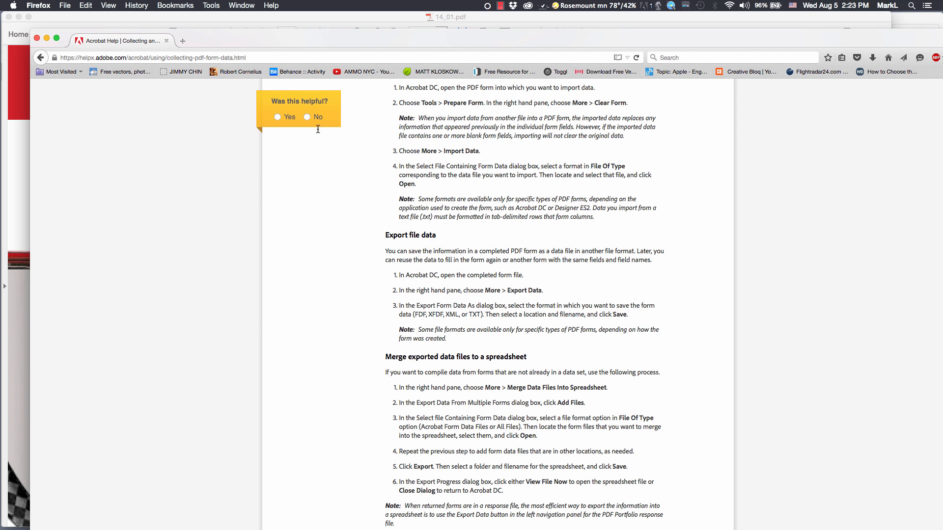
pyautogui.moveTo(266, 33); pyautogui.dragTo(942, 39)
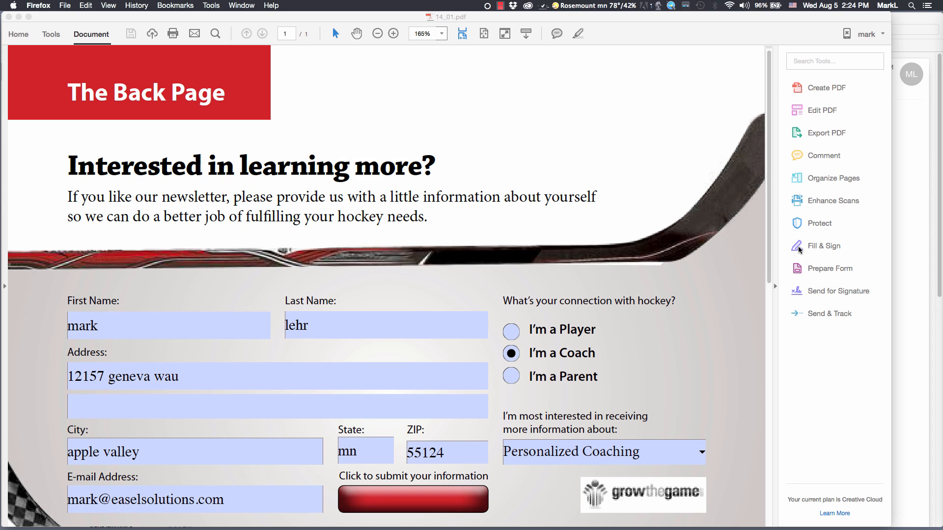
# Search the tools for "merge data" and start merging data files into a spreadsheet.
pyautogui.click(805, 61)
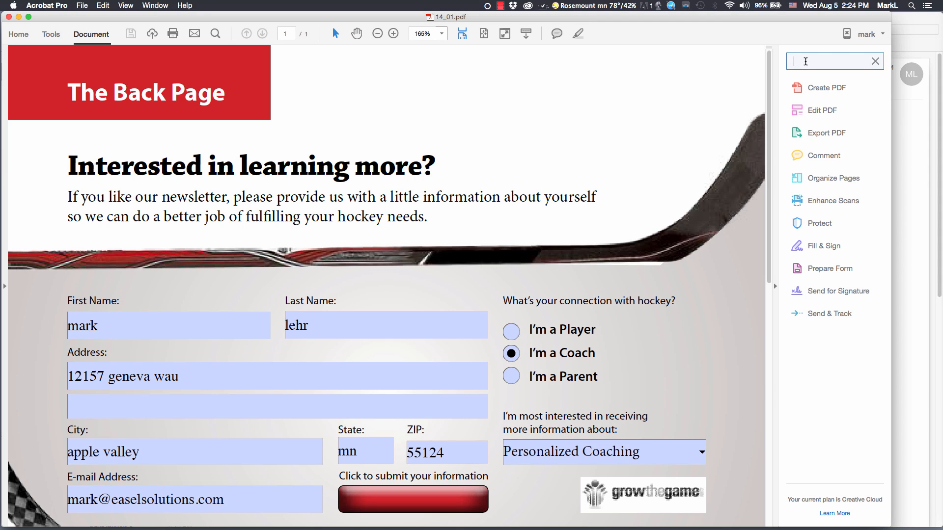
pyautogui.write('merge dat')
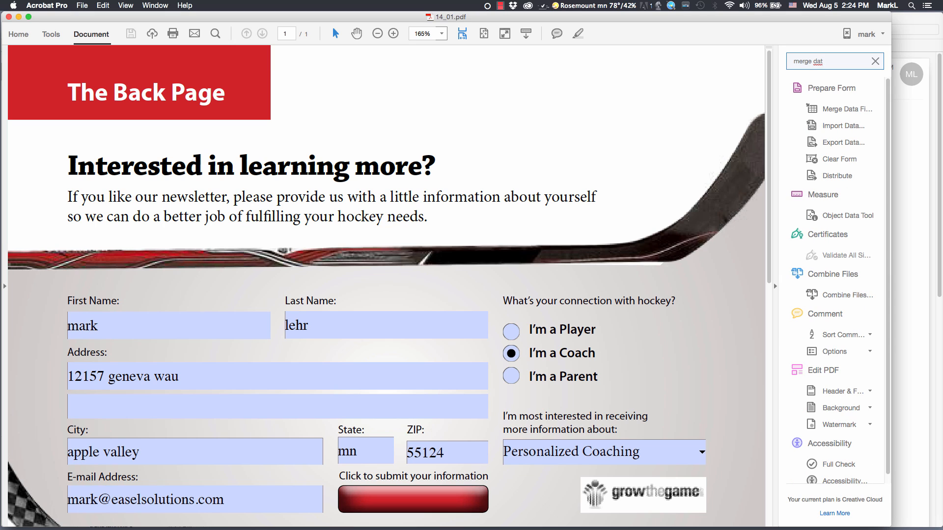
pyautogui.write('a')
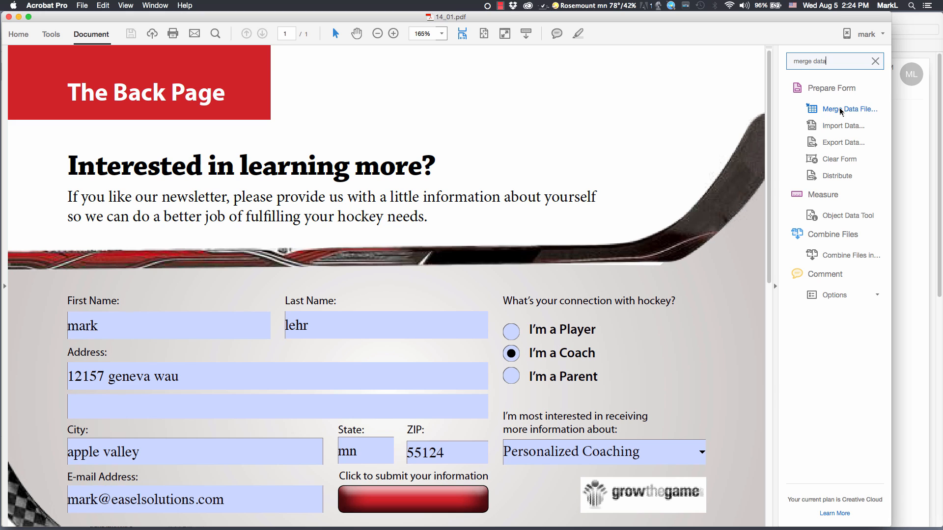
pyautogui.click(841, 111)
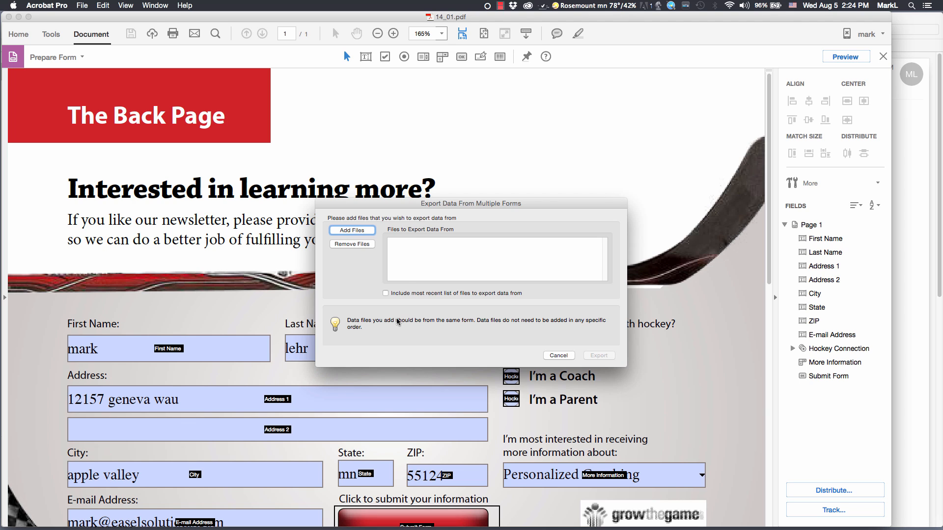
# Include the most recent list of files to export data from and add 14_01Hockey.pdf from the Desktop.
pyautogui.click(386, 293)
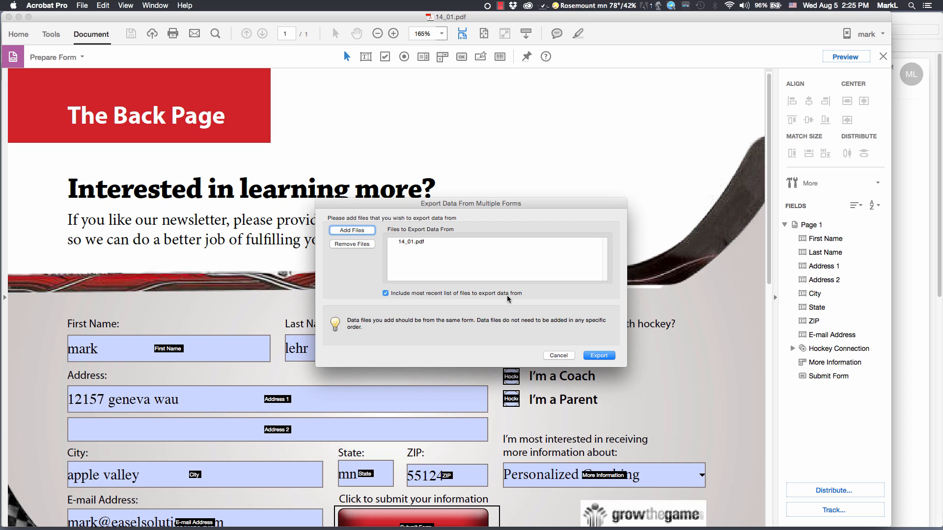
pyautogui.click(361, 232)
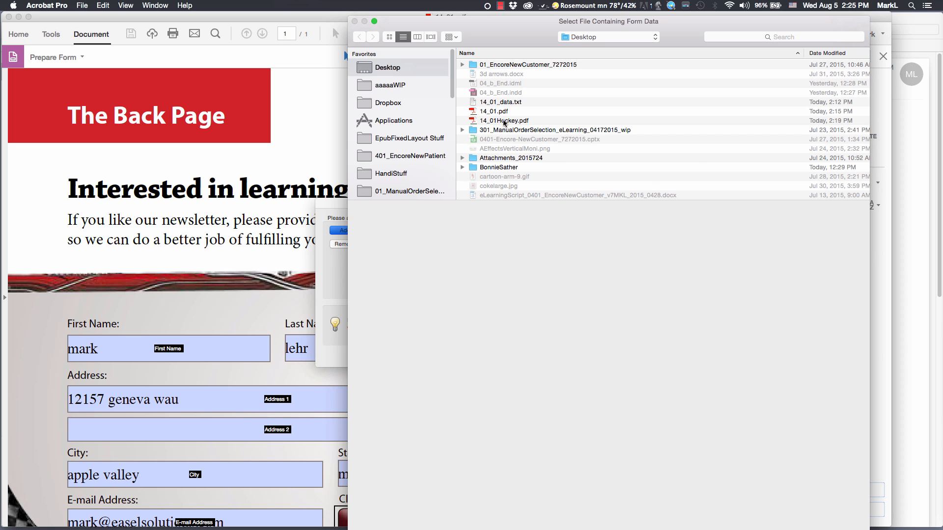
pyautogui.doubleClick(500, 120)
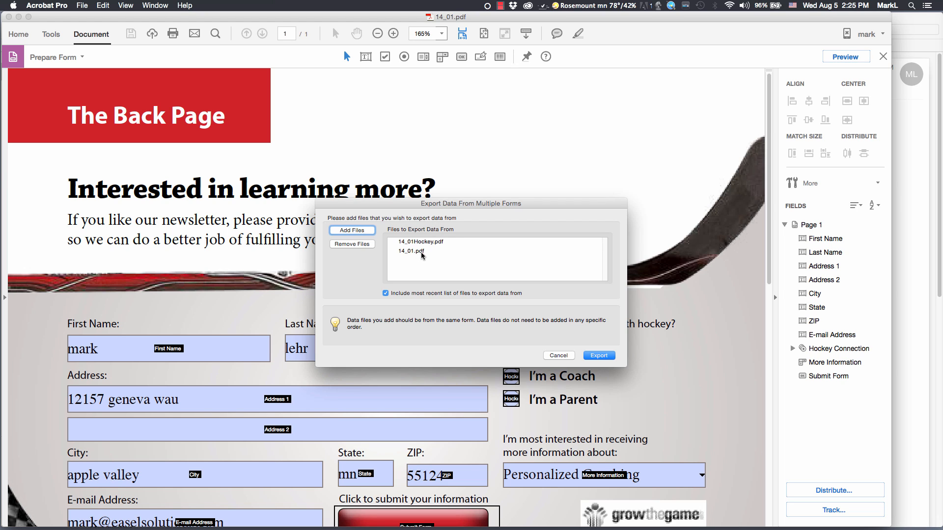
# Export the merged form data to the Desktop as the comma-delimited file Hockey_852015.csv.
pyautogui.click(600, 355)
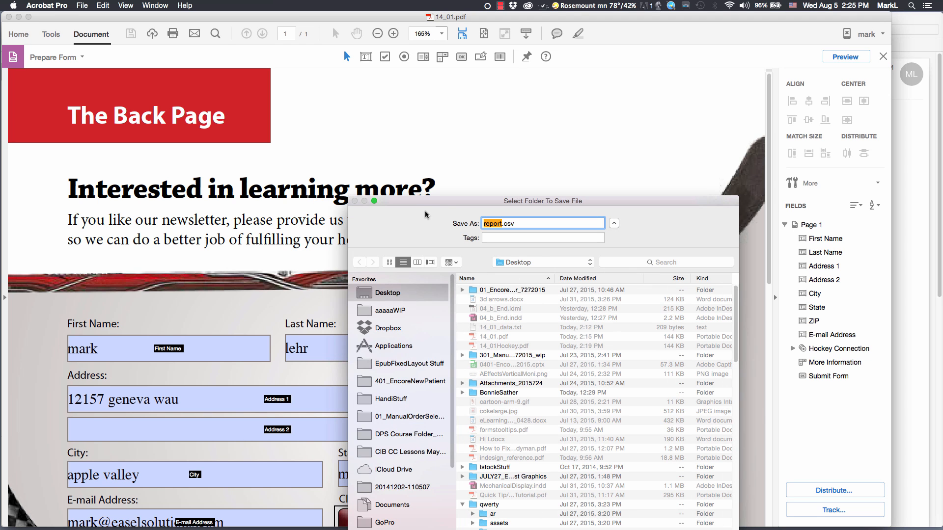
pyautogui.moveTo(421, 204); pyautogui.dragTo(325, 107)
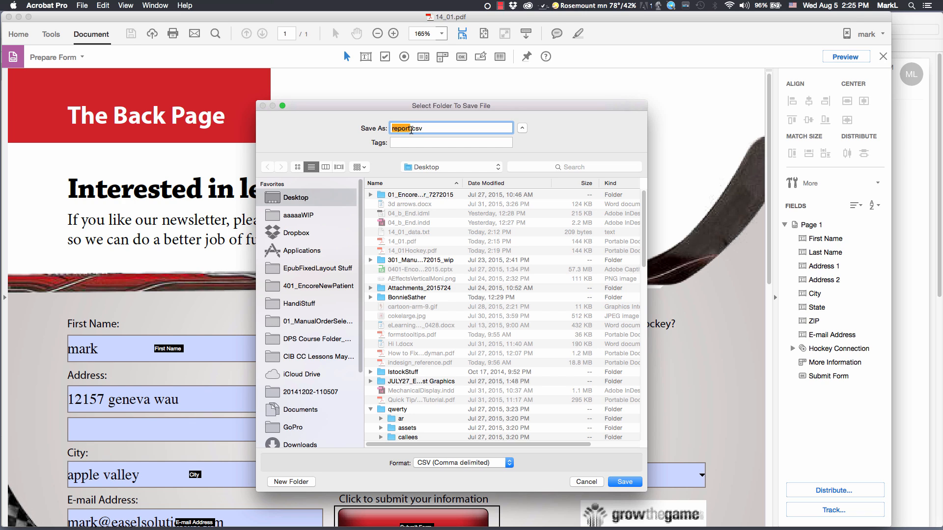
pyautogui.moveTo(411, 129); pyautogui.dragTo(358, 129)
pyautogui.press('BackSpace')
pyautogui.write('Hockey_852015')
pyautogui.click(620, 482)
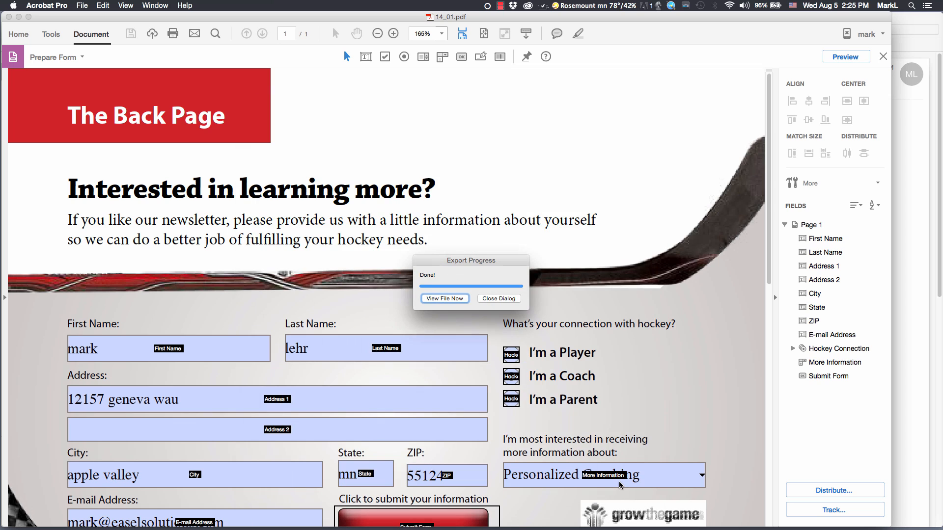
# View the exported spreadsheet in Excel, and return to Acrobat to dismiss the export progress dialog.
pyautogui.click(444, 298)
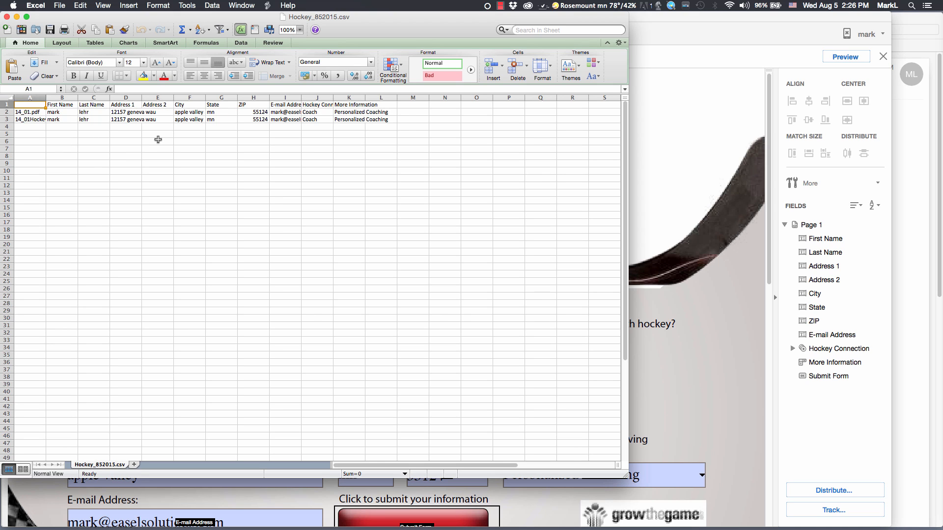
pyautogui.click(651, 115)
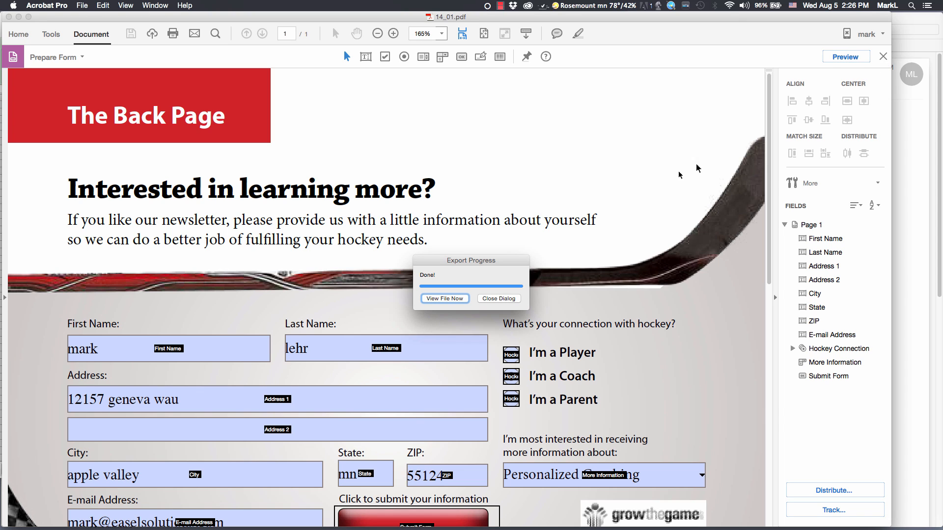
pyautogui.click(499, 298)
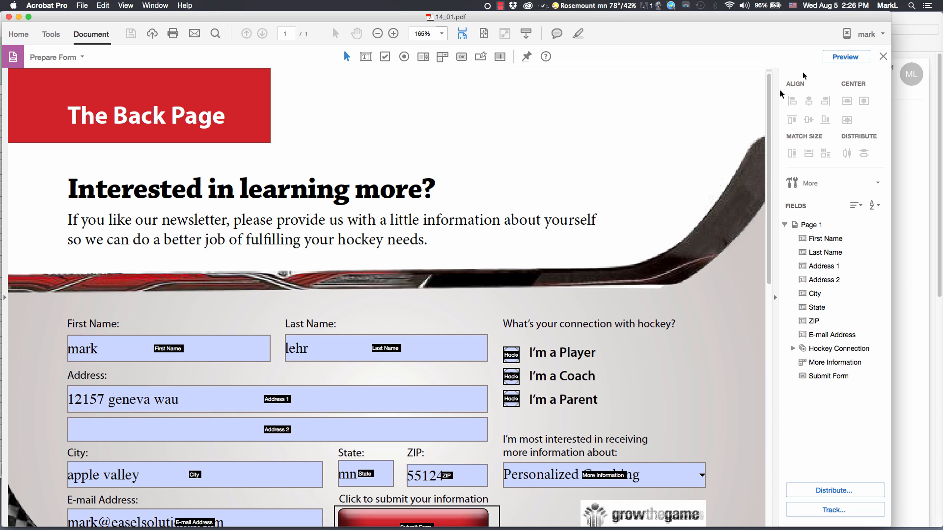
# Reopen Prepare Form and look through its tab order, field sorting and additional form options for the Merge Data Files into Spreadsheet command.
pyautogui.click(883, 57)
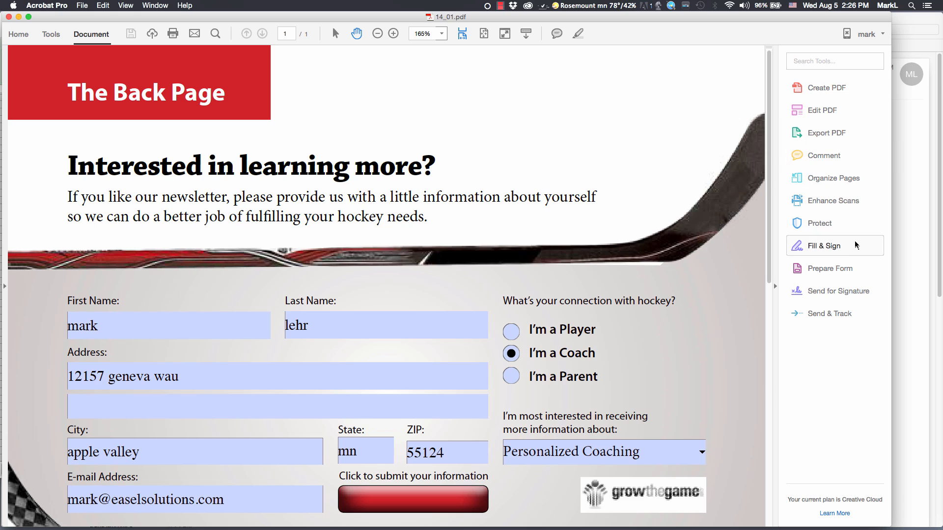
pyautogui.click(814, 270)
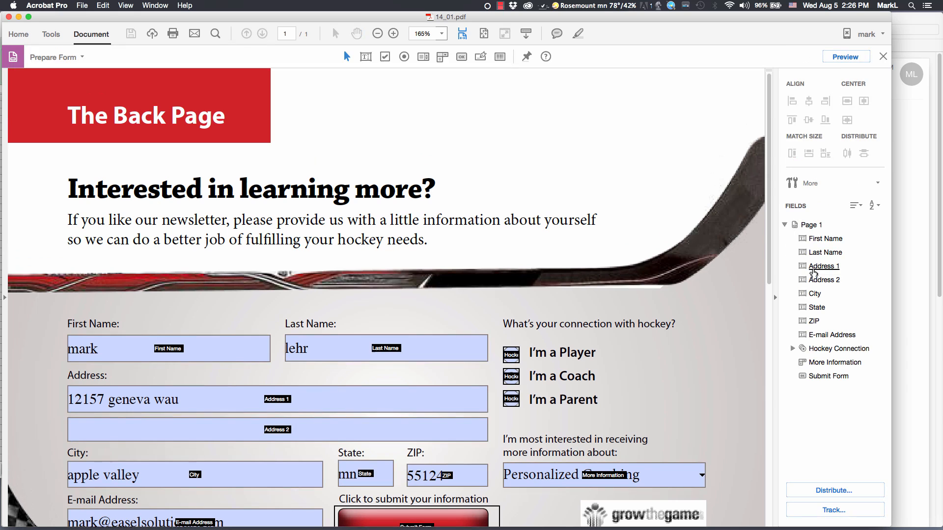
pyautogui.click(853, 208)
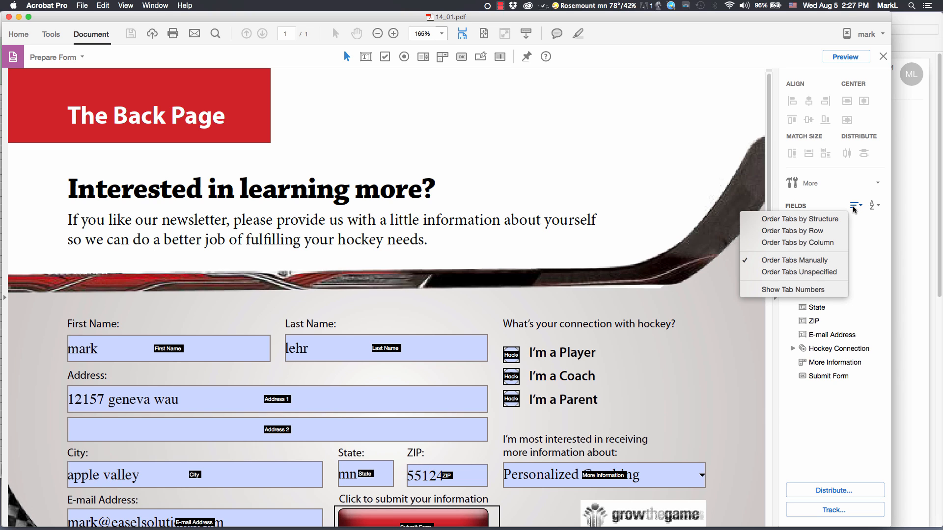
pyautogui.click(853, 209)
pyautogui.click(874, 205)
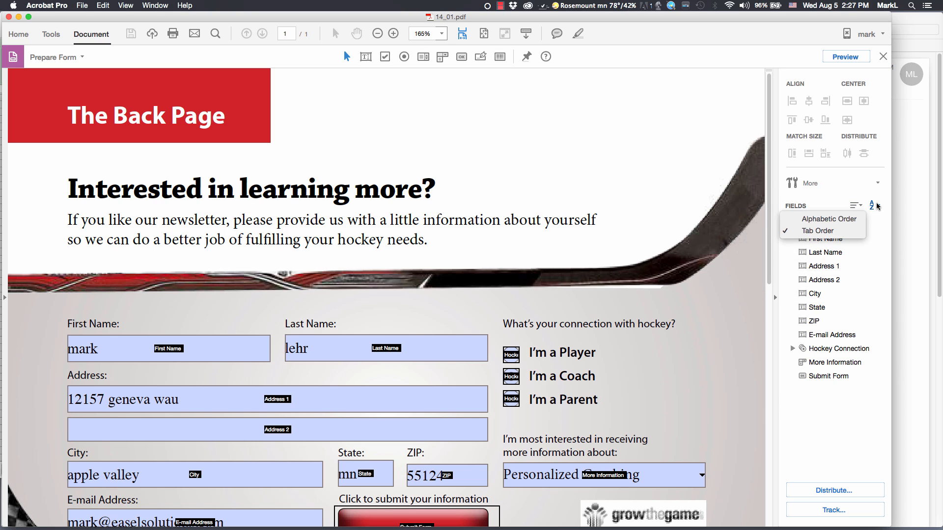
pyautogui.click(846, 204)
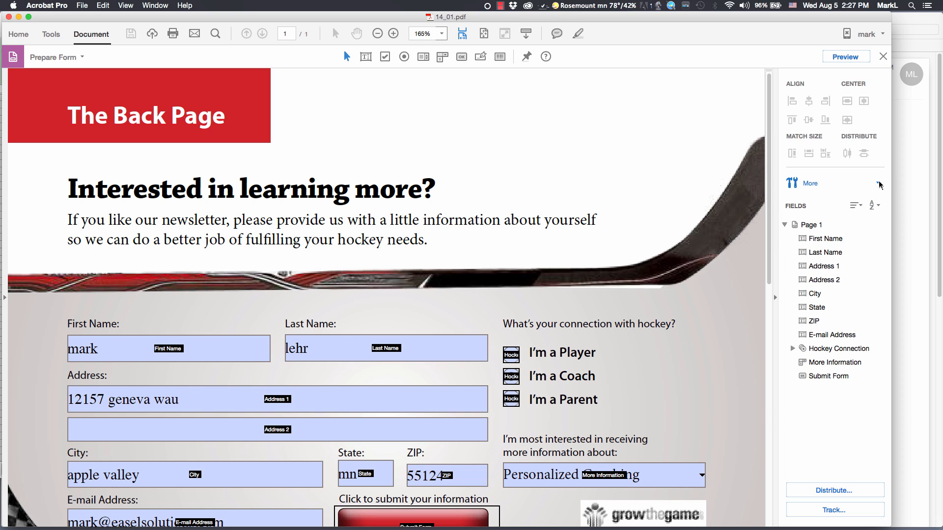
pyautogui.click(877, 183)
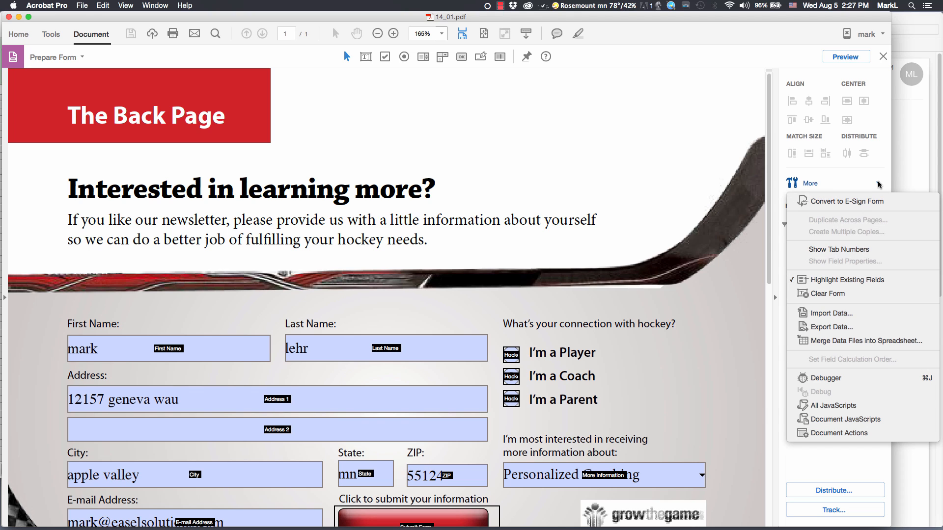